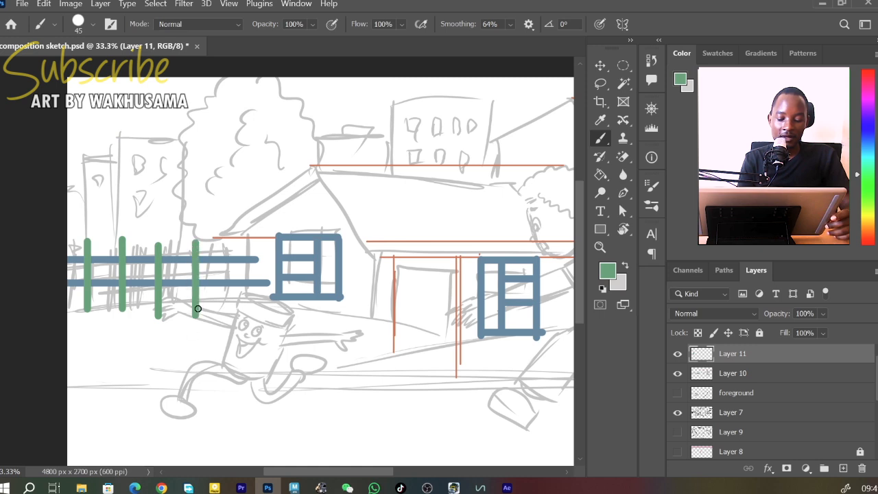
Step: Paint the remaining two green vertical pickets across the blue fence rails, up to the house's gable wall
{"action": "mouse_move", "coordinate": [224, 239]}
{"action": "left_mouse_down"}
{"action": "mouse_move", "coordinate": [223, 310]}
{"action": "mouse_move", "coordinate": [247, 243]}
{"action": "mouse_move", "coordinate": [245, 308]}
{"action": "left_mouse_up"}
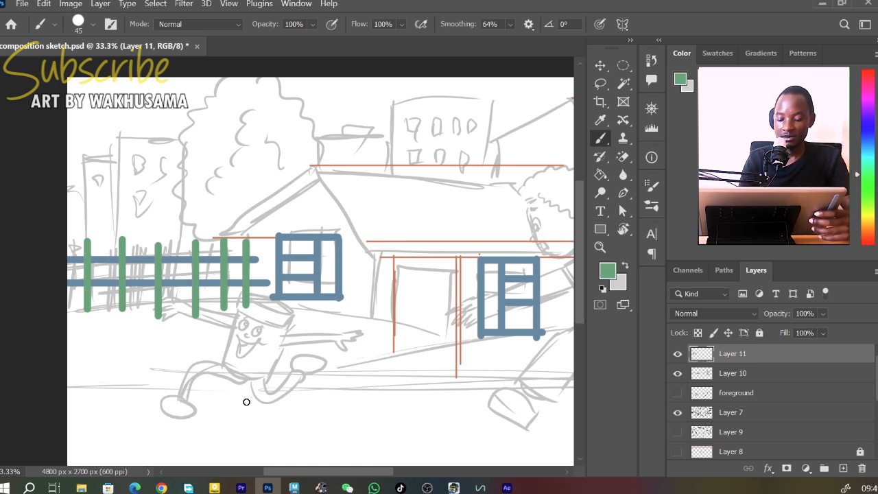
{"action": "scroll", "coordinate": [576, 220], "scroll_direction": "down", "scroll_amount": 5}
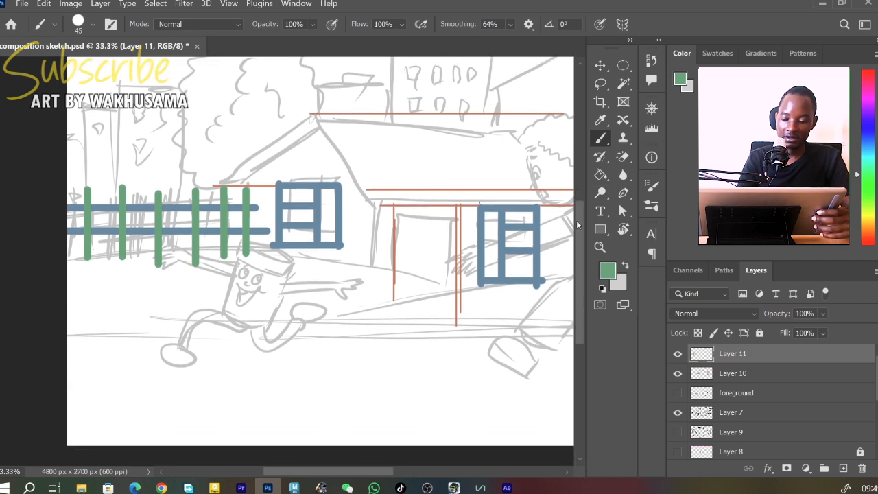
{"action": "scroll", "coordinate": [579, 301], "scroll_direction": "up", "scroll_amount": 3}
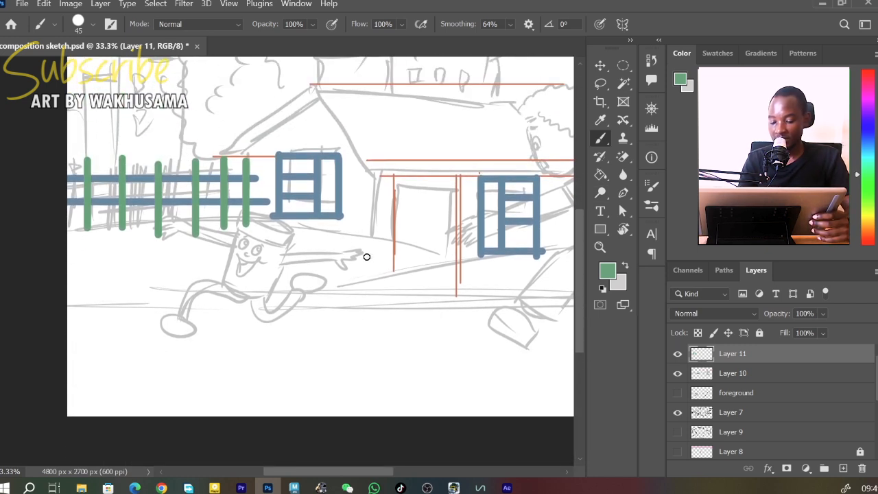
{"action": "left_click_drag", "start_coordinate": [324, 473], "coordinate": [349, 472]}
{"action": "key", "text": "ctrl+minus"}
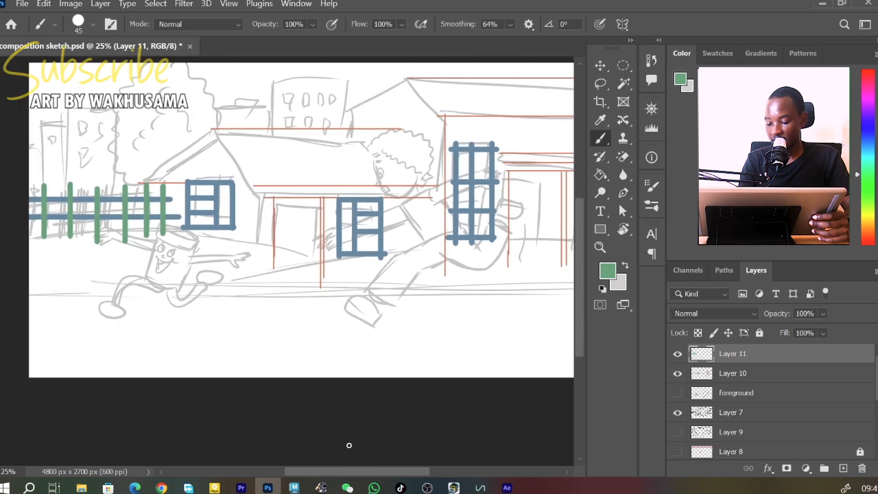
Step: Compare the colour guides with the character line art by toggling the visibility of Layer 10 and the foreground layer
{"action": "left_click", "coordinate": [678, 376]}
{"action": "left_click", "coordinate": [678, 376]}
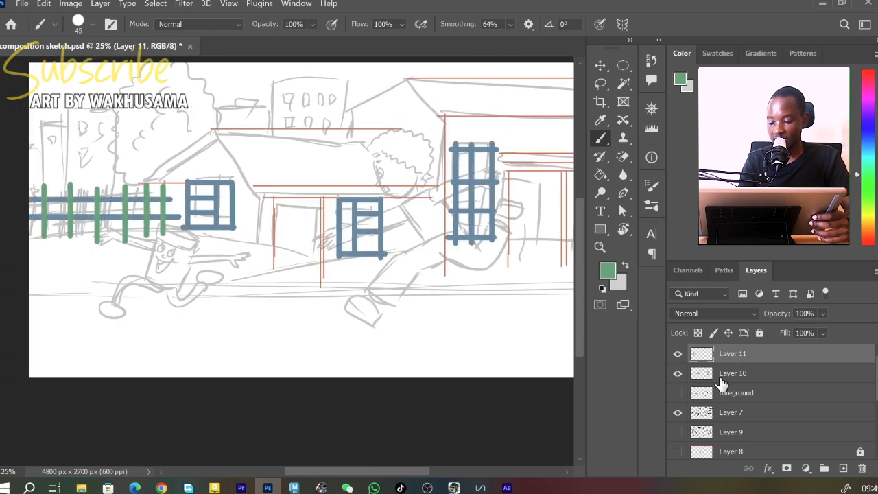
{"action": "left_click", "coordinate": [700, 378]}
{"action": "left_click", "coordinate": [678, 393]}
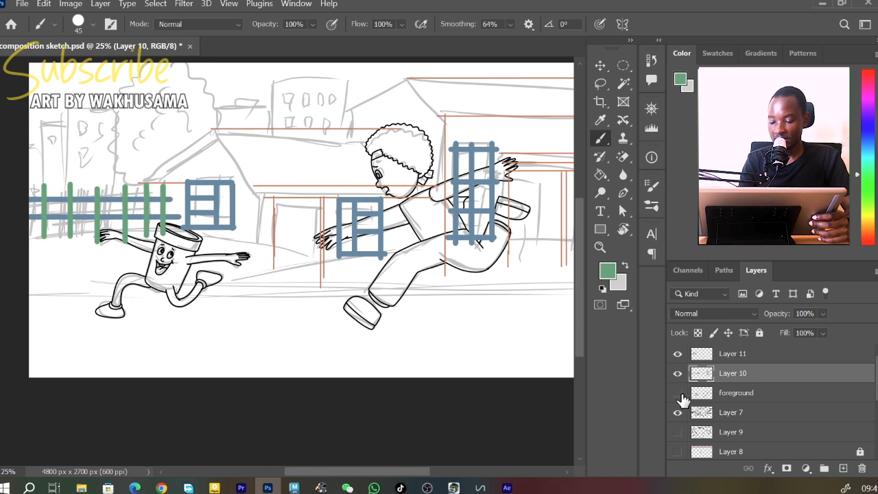
{"action": "left_click", "coordinate": [678, 392]}
{"action": "left_click", "coordinate": [678, 374]}
{"action": "left_click", "coordinate": [678, 374]}
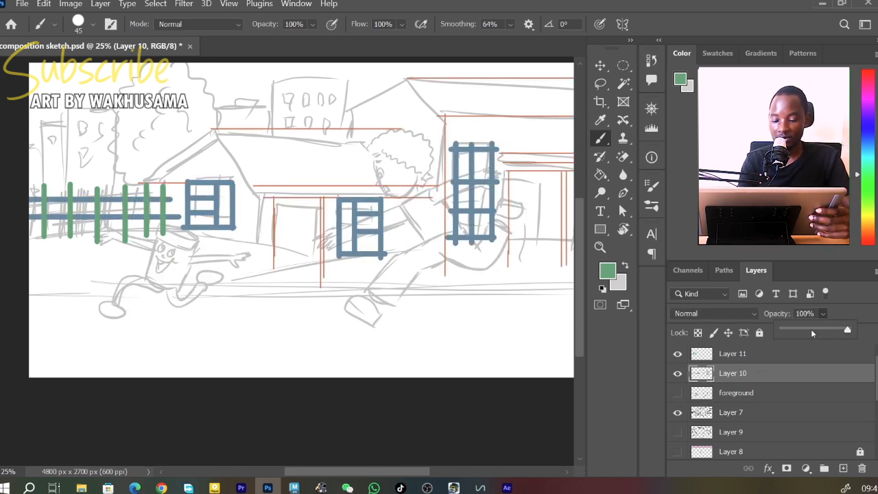
Step: Fade the coloured construction guides by lowering Layer 10's opacity and setting Layer 11's opacity to 34%
{"action": "left_click", "coordinate": [810, 330]}
{"action": "left_click", "coordinate": [752, 354]}
{"action": "left_click", "coordinate": [823, 313]}
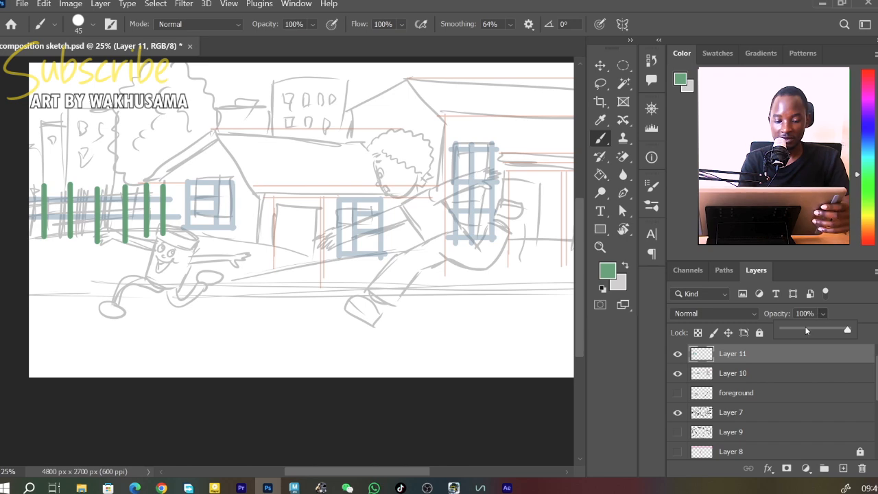
{"action": "left_click", "coordinate": [806, 332]}
Step: Create a new layer with default settings above Layer 11 and reset the foreground colour to black
{"action": "key", "text": "ctrl+shift+n"}
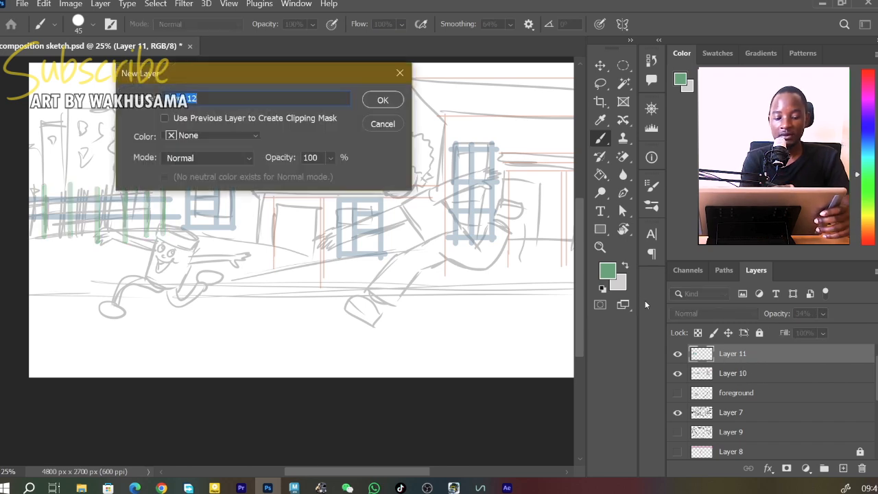
{"action": "key", "text": "Return"}
{"action": "key", "text": "d"}
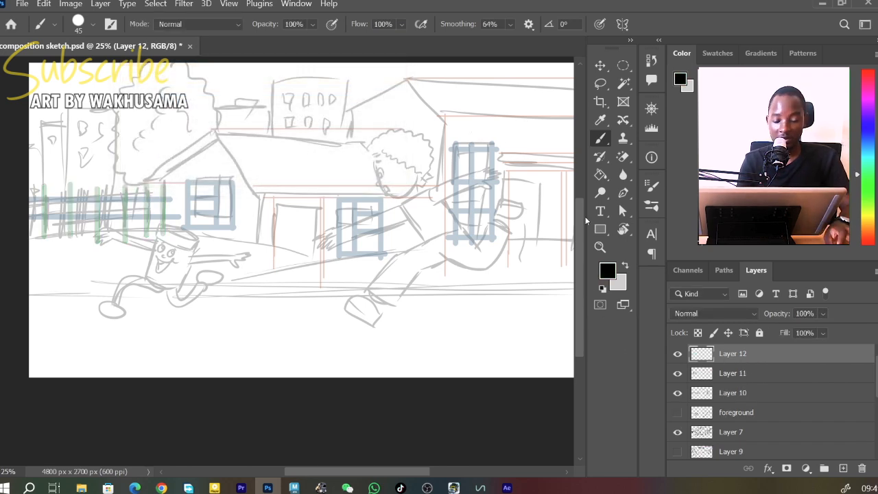
Step: Set the Hard Round brush size to 9 px for the line work
{"action": "key", "text": "ctrl+plus"}
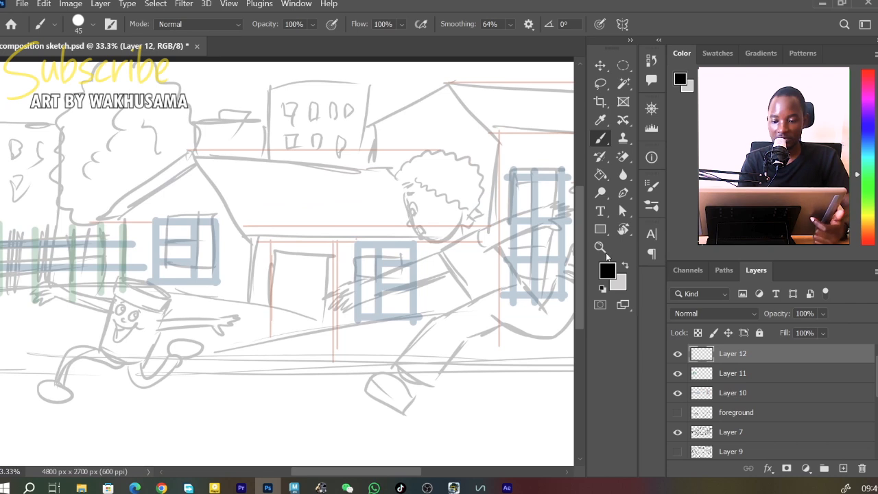
{"action": "left_click", "coordinate": [78, 24]}
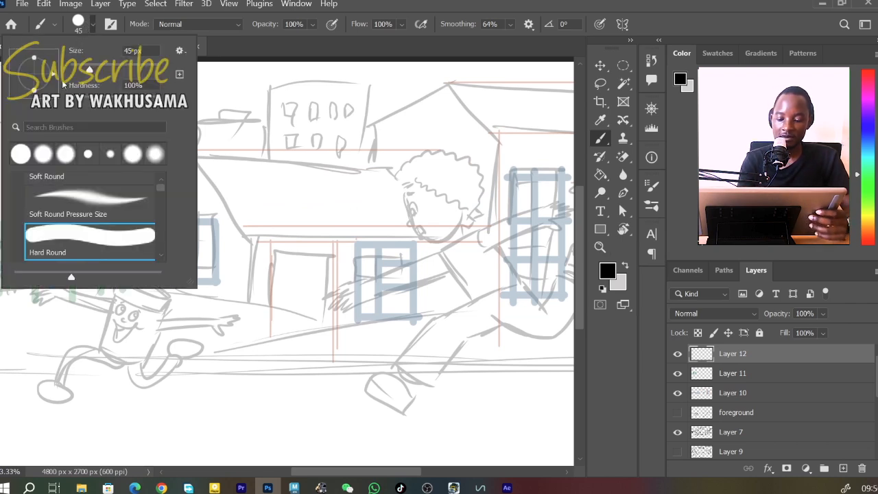
{"action": "left_click_drag", "start_coordinate": [134, 51], "coordinate": [100, 83]}
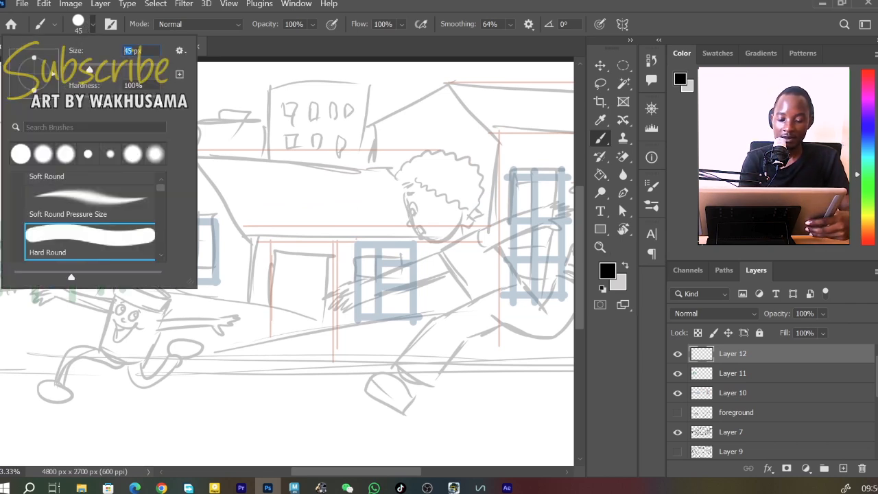
{"action": "type", "text": "9"}
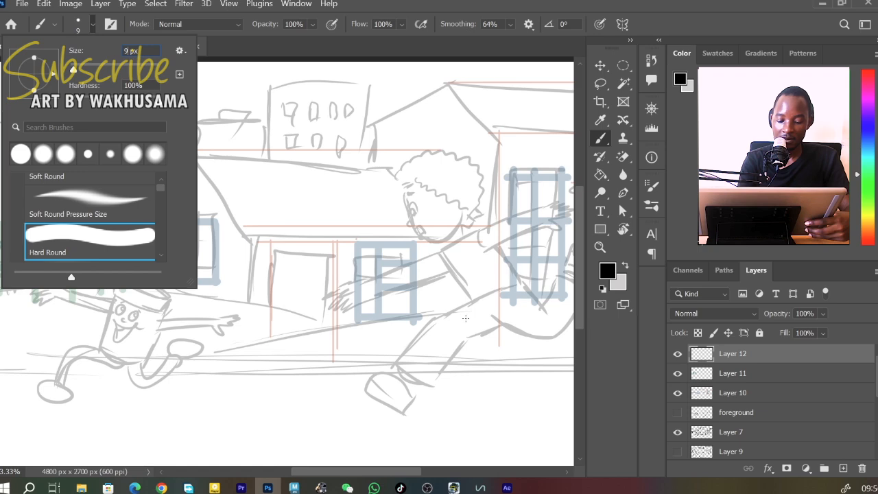
{"action": "key", "text": "Return"}
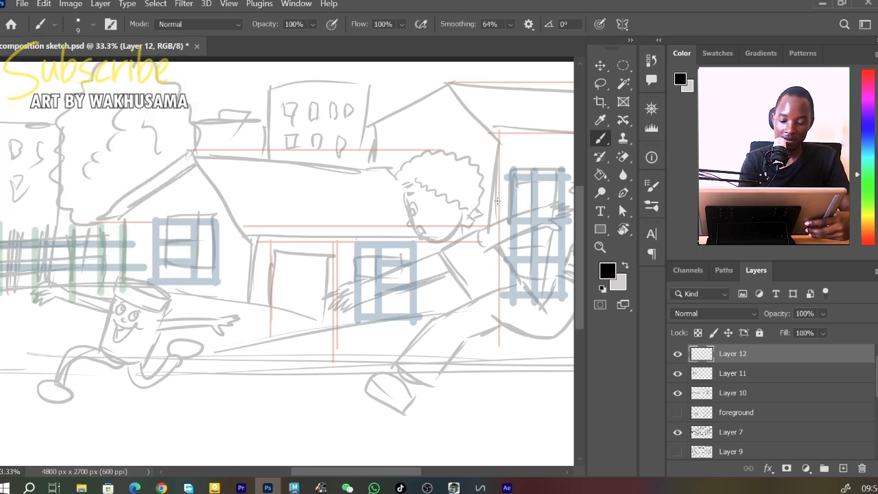
Step: Ink the small house's roof outline in straight black lines, closing its slanted far edge behind the running boy's head
{"action": "key", "text": "ctrl+plus"}
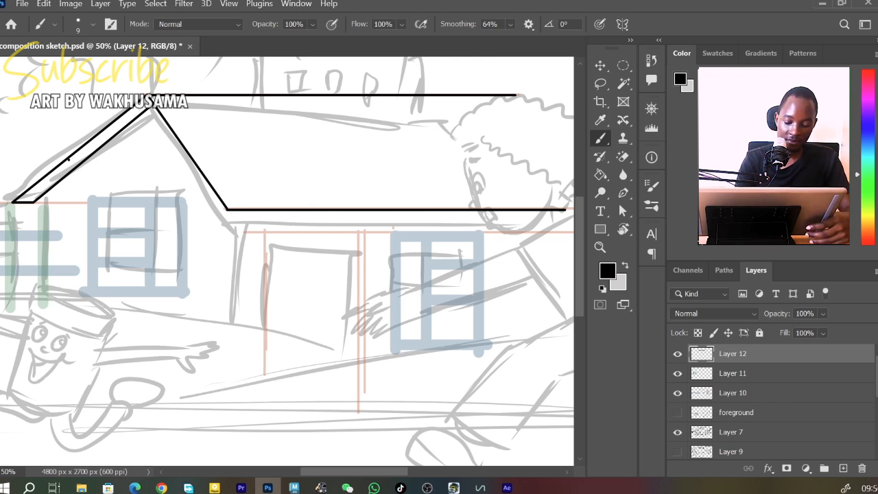
{"action": "scroll", "coordinate": [379, 452], "scroll_direction": "right", "scroll_amount": 5}
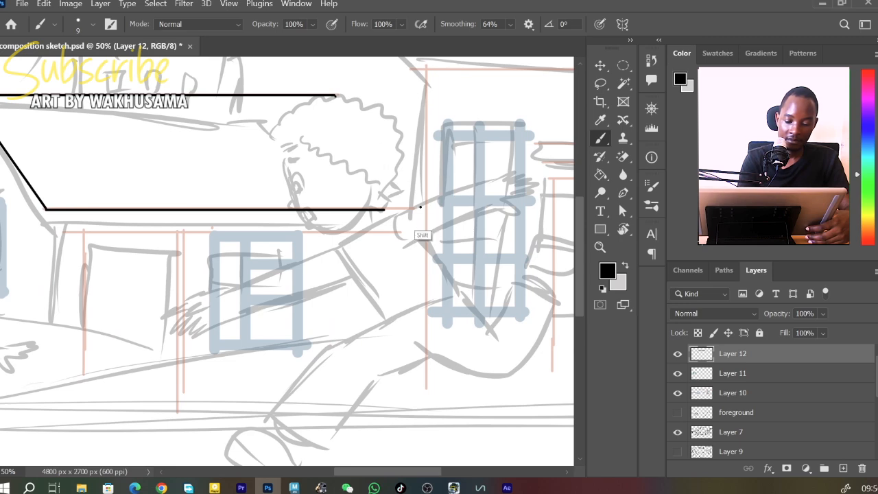
{"action": "left_click", "coordinate": [424, 210], "text": "shift"}
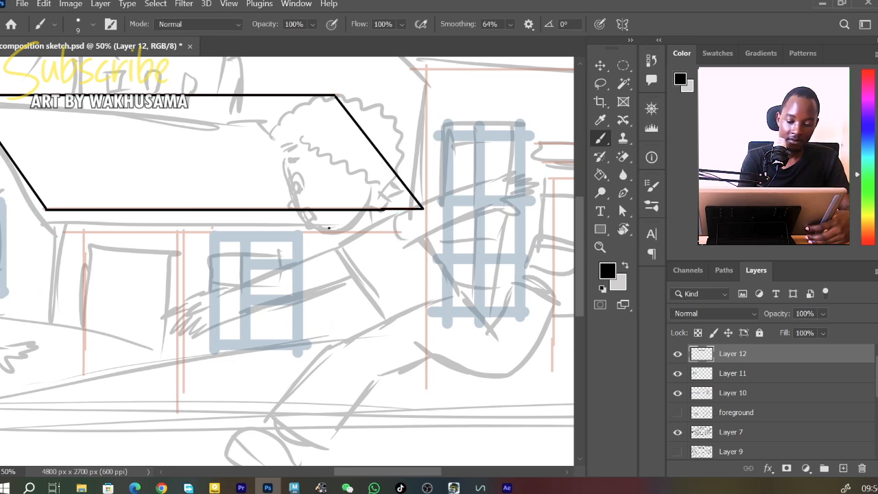
Step: Ink the two vertical edges of the small house's gable wall, from the roof down to the ground
{"action": "key", "text": "ctrl+minus"}
{"action": "left_click_drag", "start_coordinate": [577, 233], "coordinate": [577, 250]}
{"action": "key", "text": "ctrl+plus"}
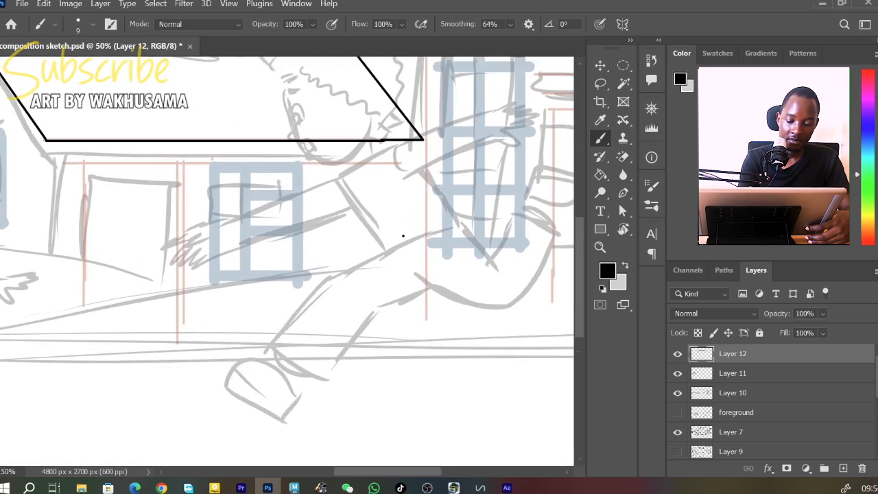
{"action": "left_click_drag", "start_coordinate": [354, 471], "coordinate": [305, 471]}
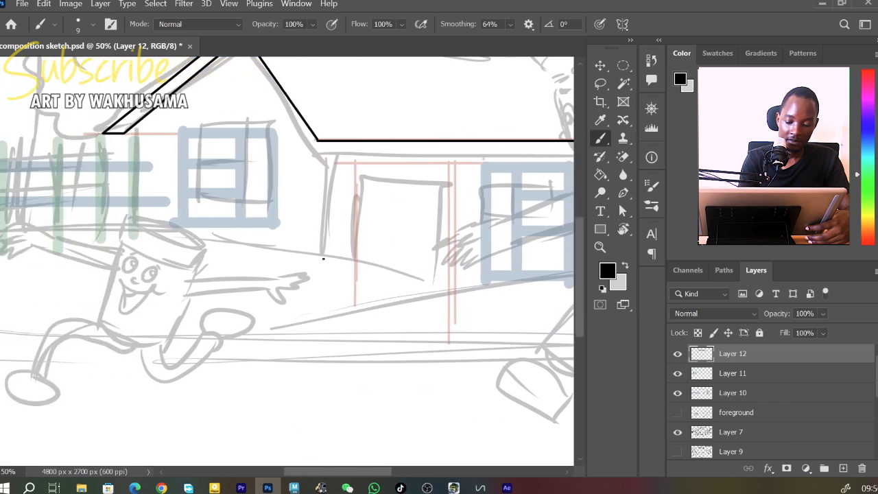
{"action": "left_click_drag", "start_coordinate": [330, 142], "coordinate": [330, 310]}
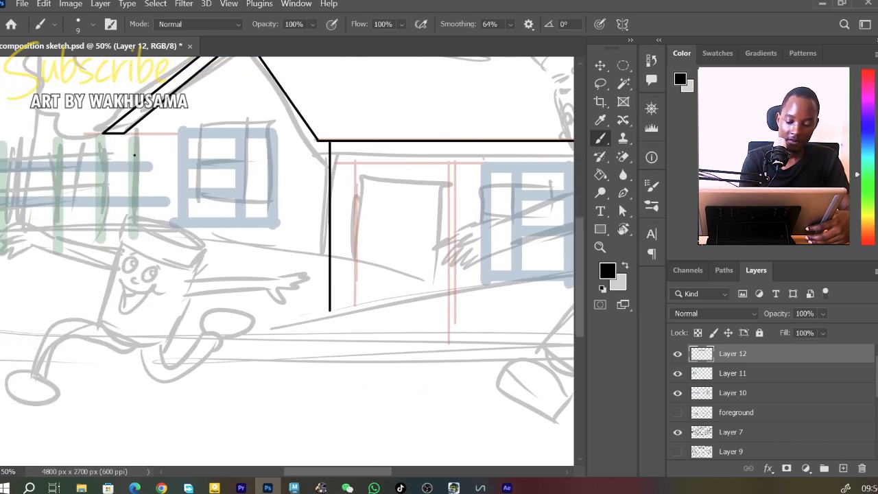
{"action": "left_click_drag", "start_coordinate": [124, 134], "coordinate": [124, 293]}
Step: Ink the gable window's frame, then set brush smoothing to 26% and outline its three small panes and one tall pane
{"action": "mouse_move", "coordinate": [179, 226]}
{"action": "left_mouse_down"}
{"action": "mouse_move", "coordinate": [180, 124]}
{"action": "mouse_move", "coordinate": [278, 129]}
{"action": "left_mouse_up"}
{"action": "left_click_drag", "start_coordinate": [278, 128], "coordinate": [279, 225]}
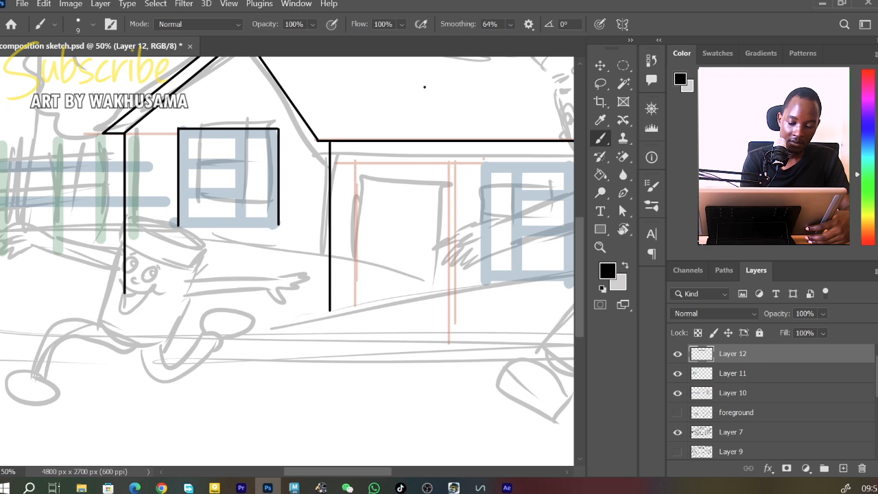
{"action": "left_click", "coordinate": [510, 24]}
{"action": "left_click", "coordinate": [504, 40]}
{"action": "mouse_move", "coordinate": [178, 226]}
{"action": "left_mouse_down"}
{"action": "mouse_move", "coordinate": [279, 226]}
{"action": "mouse_move", "coordinate": [234, 217]}
{"action": "mouse_move", "coordinate": [233, 200]}
{"action": "mouse_move", "coordinate": [190, 200]}
{"action": "mouse_move", "coordinate": [190, 217]}
{"action": "left_mouse_up"}
{"action": "mouse_move", "coordinate": [189, 186]}
{"action": "left_mouse_down"}
{"action": "mouse_move", "coordinate": [236, 186]}
{"action": "mouse_move", "coordinate": [235, 170]}
{"action": "mouse_move", "coordinate": [193, 170]}
{"action": "mouse_move", "coordinate": [189, 185]}
{"action": "mouse_move", "coordinate": [236, 158]}
{"action": "mouse_move", "coordinate": [234, 141]}
{"action": "mouse_move", "coordinate": [190, 158]}
{"action": "left_mouse_up"}
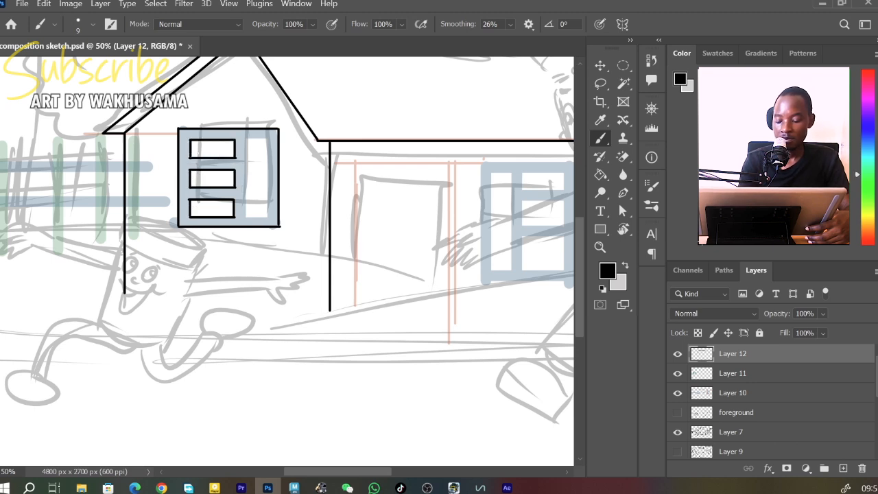
{"action": "mouse_move", "coordinate": [249, 140]}
{"action": "left_mouse_down"}
{"action": "mouse_move", "coordinate": [249, 217]}
{"action": "mouse_move", "coordinate": [266, 217]}
{"action": "mouse_move", "coordinate": [266, 140]}
{"action": "mouse_move", "coordinate": [248, 140]}
{"action": "left_mouse_up"}
Step: Ink the doorway with a doubled right jamb, plus the top and sides of the neighbouring window's frame
{"action": "left_click_drag", "start_coordinate": [355, 309], "coordinate": [355, 165]}
{"action": "mouse_move", "coordinate": [355, 164]}
{"action": "left_mouse_down"}
{"action": "mouse_move", "coordinate": [454, 164]}
{"action": "mouse_move", "coordinate": [453, 294]}
{"action": "mouse_move", "coordinate": [446, 165]}
{"action": "left_mouse_up"}
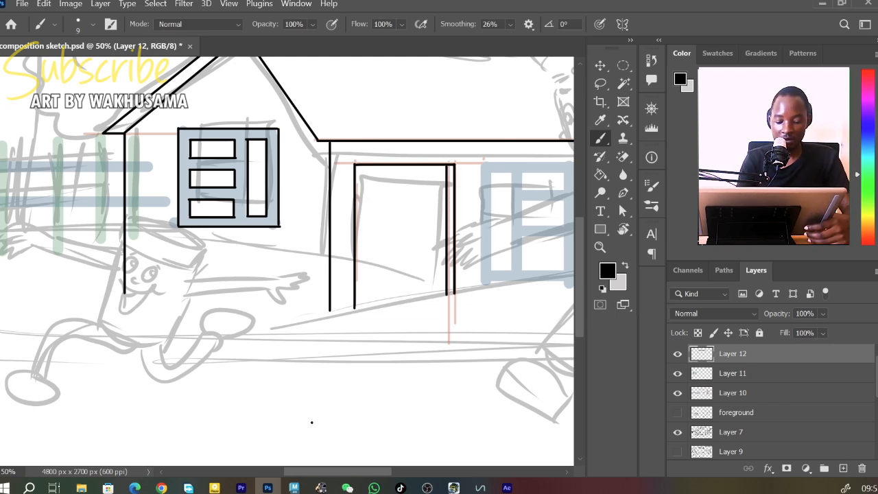
{"action": "left_click_drag", "start_coordinate": [302, 472], "coordinate": [336, 471]}
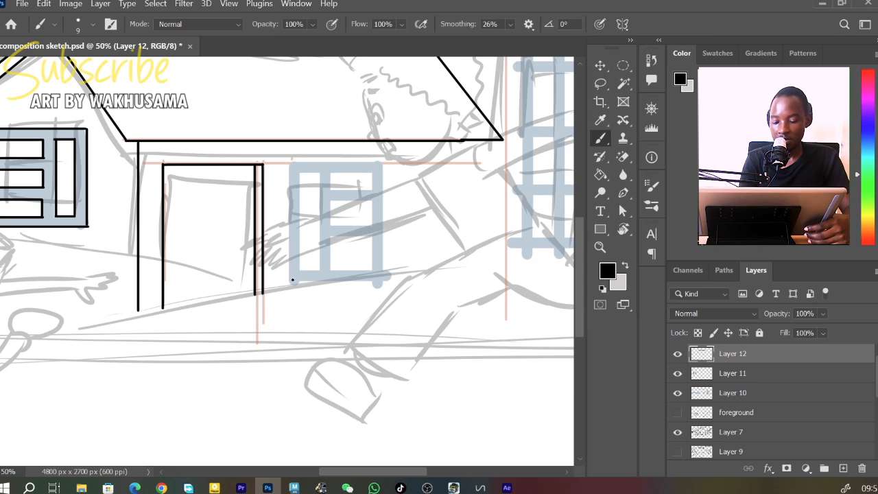
{"action": "mouse_move", "coordinate": [292, 281]}
{"action": "left_mouse_down"}
{"action": "mouse_move", "coordinate": [293, 162]}
{"action": "mouse_move", "coordinate": [382, 163]}
{"action": "mouse_move", "coordinate": [383, 276]}
{"action": "left_mouse_up"}
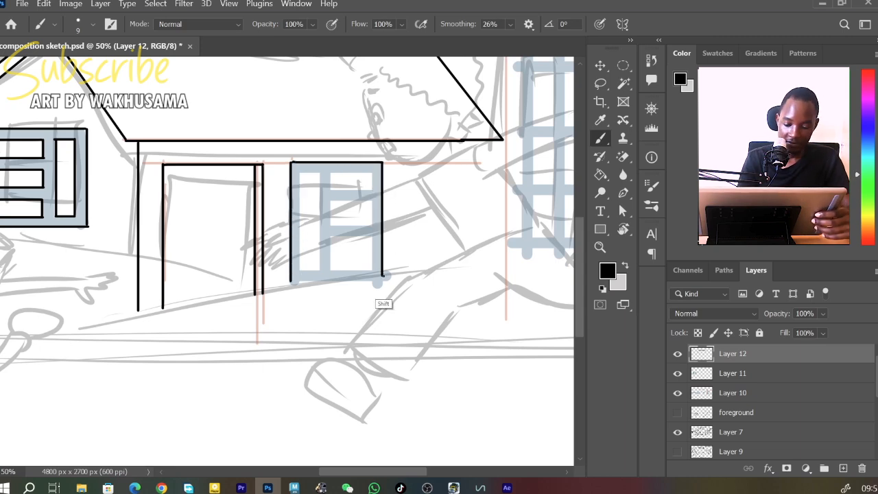
Step: Set brush smoothing to 74% and draw a curved ground line from the cup character's foot past the house to the canvas's right edge
{"action": "key", "text": "ctrl+minus"}
{"action": "key", "text": "ctrl+minus"}
{"action": "left_click", "coordinate": [510, 24]}
{"action": "left_click", "coordinate": [549, 40]}
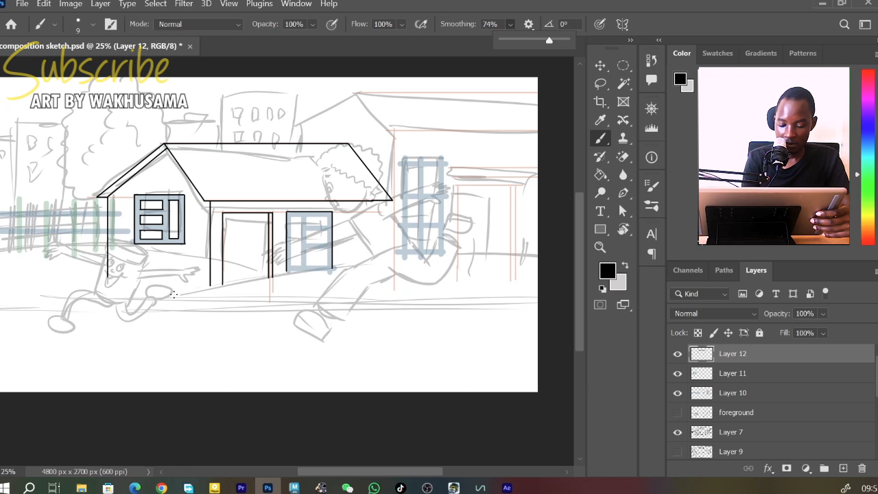
{"action": "mouse_move", "coordinate": [166, 296]}
{"action": "left_mouse_down"}
{"action": "mouse_move", "coordinate": [336, 268]}
{"action": "mouse_move", "coordinate": [551, 267]}
{"action": "left_mouse_up"}
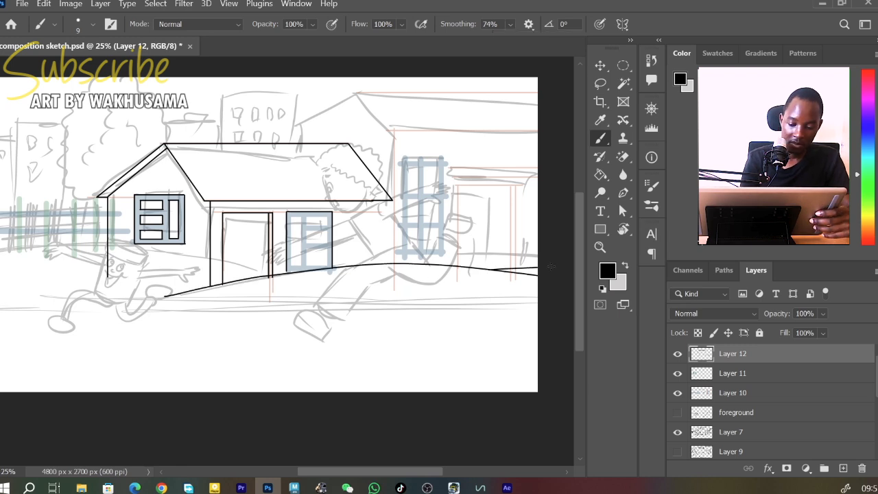
{"action": "scroll", "coordinate": [333, 425], "scroll_direction": "left", "scroll_amount": 5}
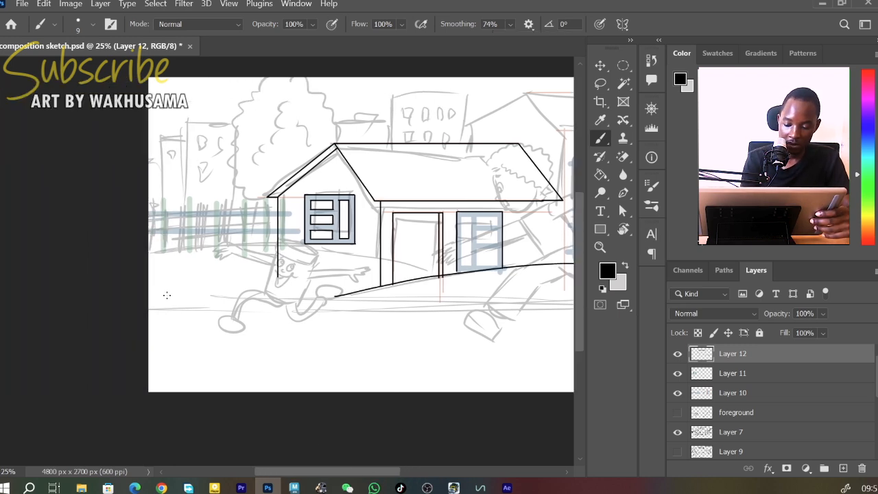
{"action": "key", "text": "ctrl+minus"}
{"action": "left_click_drag", "start_coordinate": [182, 280], "coordinate": [450, 289]}
{"action": "key", "text": "ctrl+z"}
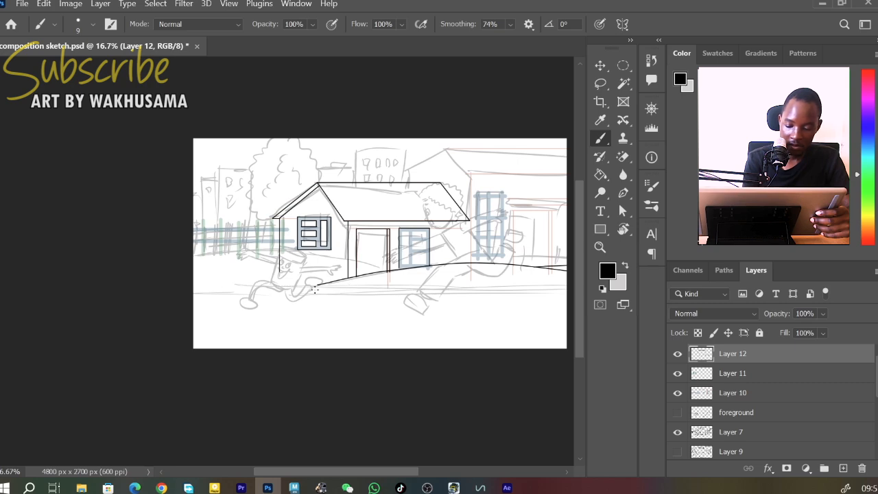
Step: Draw a long, nearly horizontal road line below the house, running to the canvas's right edge
{"action": "key", "text": "ctrl+plus"}
{"action": "scroll", "coordinate": [576, 260], "scroll_direction": "down", "scroll_amount": 3}
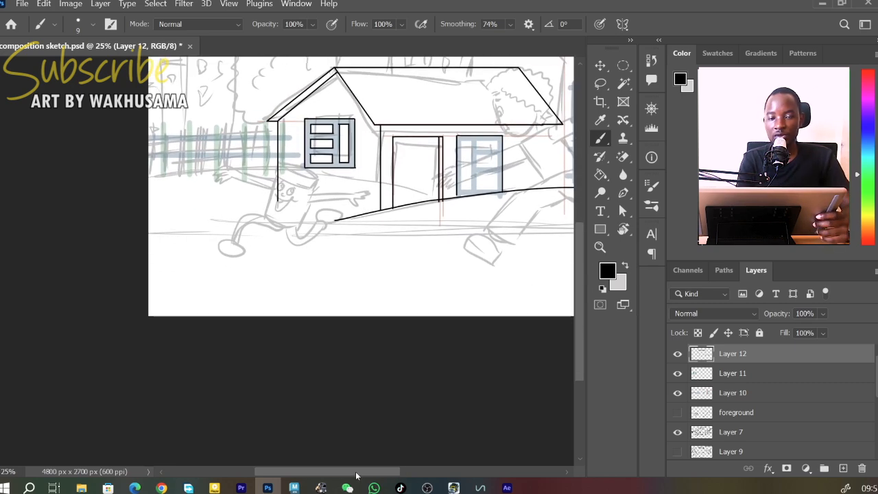
{"action": "left_click_drag", "start_coordinate": [359, 473], "coordinate": [394, 472]}
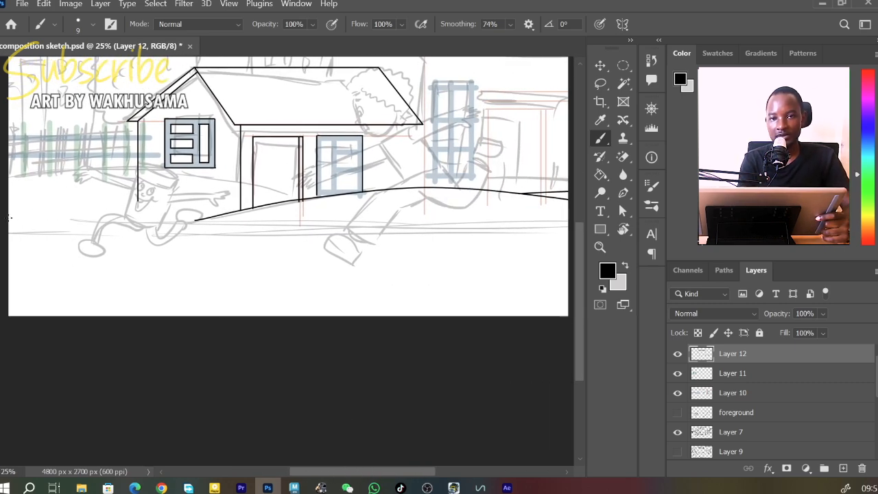
{"action": "left_click_drag", "start_coordinate": [53, 216], "coordinate": [567, 232]}
Step: Ink the bottom frame edge and the tall left pane of the window beside the door
{"action": "key", "text": "ctrl+minus"}
{"action": "key", "text": "ctrl+plus"}
{"action": "key", "text": "ctrl+plus"}
{"action": "key", "text": "ctrl+plus"}
{"action": "key", "text": "ctrl+plus"}
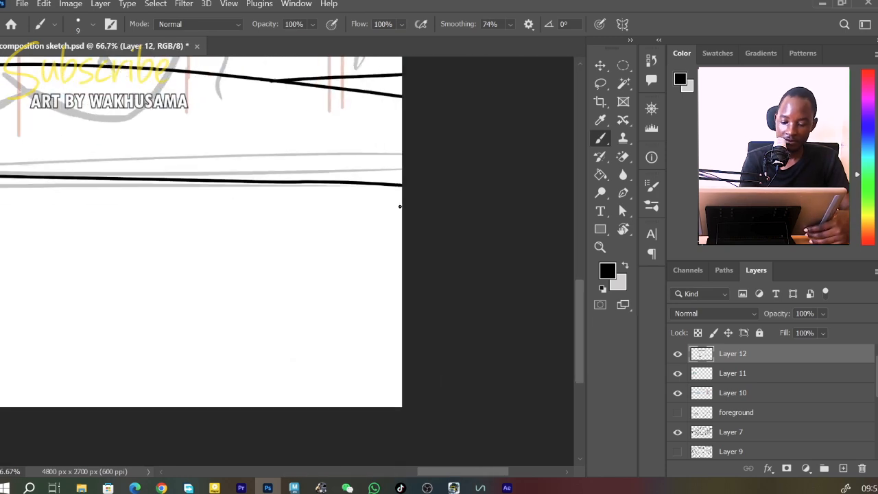
{"action": "mouse_move", "coordinate": [422, 472]}
{"action": "left_mouse_down"}
{"action": "mouse_move", "coordinate": [343, 449]}
{"action": "mouse_move", "coordinate": [230, 449]}
{"action": "left_mouse_up"}
{"action": "key", "text": "ctrl+minus"}
{"action": "left_click_drag", "start_coordinate": [322, 472], "coordinate": [405, 453]}
{"action": "key", "text": "ctrl+plus"}
{"action": "left_click_drag", "start_coordinate": [204, 153], "coordinate": [232, 153]}
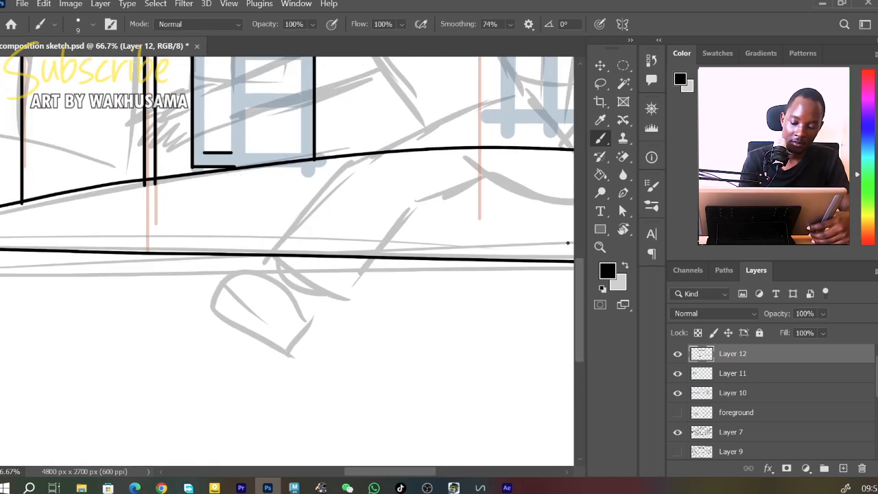
{"action": "left_click_drag", "start_coordinate": [579, 273], "coordinate": [579, 238]}
{"action": "left_click_drag", "start_coordinate": [204, 161], "coordinate": [232, 161]}
{"action": "left_click_drag", "start_coordinate": [232, 161], "coordinate": [232, 294]}
Step: Lower the brush smoothing to 34% and ink the three stacked right-hand panes of the window beside the door
{"action": "left_click_drag", "start_coordinate": [510, 24], "coordinate": [504, 41]}
{"action": "mouse_move", "coordinate": [246, 163]}
{"action": "left_mouse_down"}
{"action": "mouse_move", "coordinate": [245, 186]}
{"action": "mouse_move", "coordinate": [301, 164]}
{"action": "left_mouse_up"}
{"action": "left_click_drag", "start_coordinate": [300, 200], "coordinate": [299, 292]}
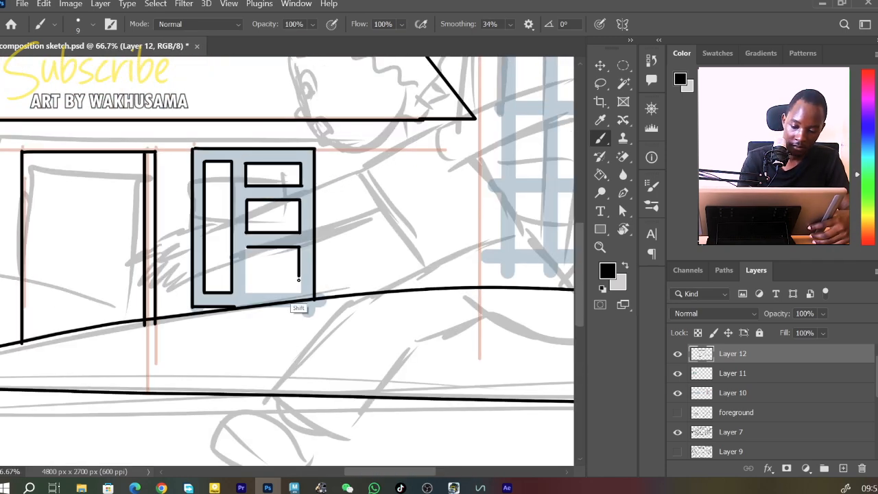
{"action": "left_click_drag", "start_coordinate": [246, 293], "coordinate": [246, 247]}
Step: Ink the front house's right wall edge below the eave and the right roof slope of the taller house behind
{"action": "left_click_drag", "start_coordinate": [467, 120], "coordinate": [467, 286]}
{"action": "key", "text": "ctrl+minus"}
{"action": "key", "text": "ctrl+minus"}
{"action": "mouse_move", "coordinate": [382, 161]}
{"action": "left_mouse_down"}
{"action": "mouse_move", "coordinate": [381, 348]}
{"action": "mouse_move", "coordinate": [331, 111]}
{"action": "left_mouse_up"}
{"action": "mouse_move", "coordinate": [331, 112]}
{"action": "left_mouse_down"}
{"action": "mouse_move", "coordinate": [249, 161]}
{"action": "mouse_move", "coordinate": [332, 116]}
{"action": "left_mouse_up"}
Step: Ink the tall rectangular outer frame of the taller house's window over its blue guide
{"action": "left_click_drag", "start_coordinate": [391, 472], "coordinate": [434, 471]}
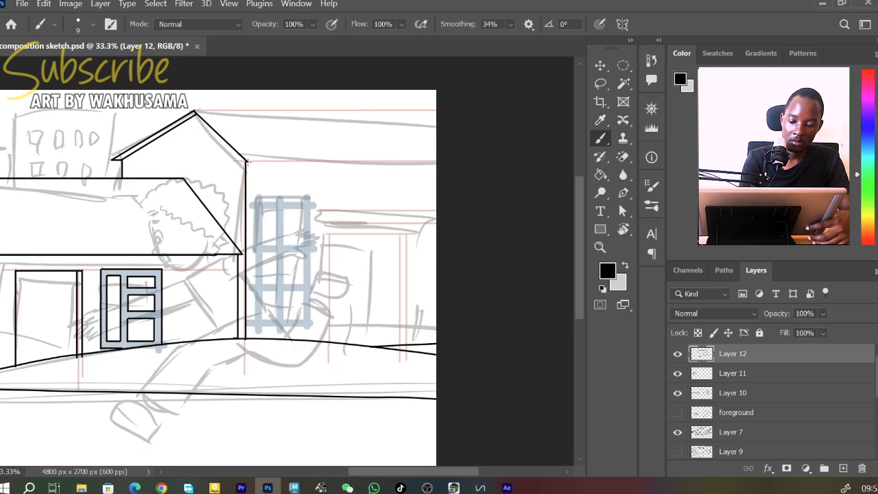
{"action": "key", "text": "ctrl+plus"}
{"action": "key", "text": "ctrl+plus"}
{"action": "left_click_drag", "start_coordinate": [580, 255], "coordinate": [580, 253]}
{"action": "left_click_drag", "start_coordinate": [229, 97], "coordinate": [229, 347]}
{"action": "left_click_drag", "start_coordinate": [229, 346], "coordinate": [339, 347]}
{"action": "left_click_drag", "start_coordinate": [339, 346], "coordinate": [339, 96]}
{"action": "left_click_drag", "start_coordinate": [339, 96], "coordinate": [230, 97]}
Step: Ink six panes inside the tall window, arranged in two columns and three rows
{"action": "left_click_drag", "start_coordinate": [244, 112], "coordinate": [244, 183]}
{"action": "left_click_drag", "start_coordinate": [244, 183], "coordinate": [270, 184]}
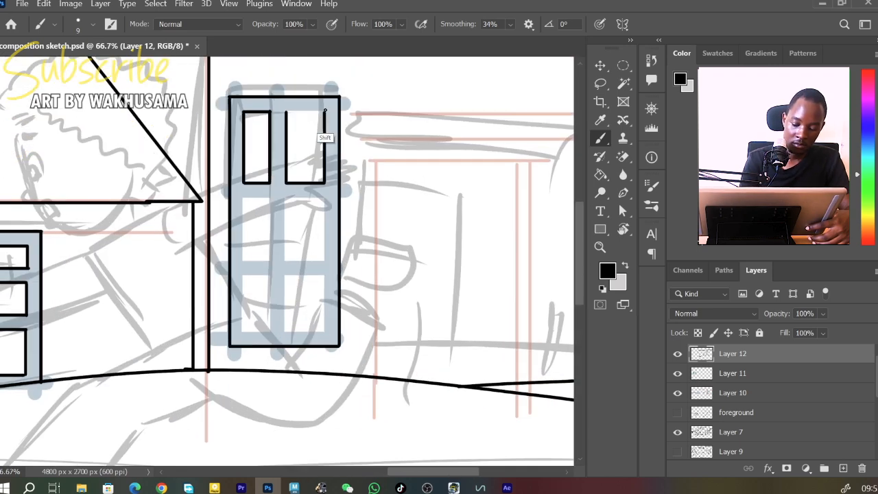
{"action": "left_click_drag", "start_coordinate": [285, 262], "coordinate": [286, 198]}
{"action": "left_click_drag", "start_coordinate": [270, 198], "coordinate": [269, 332]}
{"action": "left_click_drag", "start_coordinate": [270, 331], "coordinate": [244, 332]}
{"action": "left_click_drag", "start_coordinate": [323, 278], "coordinate": [323, 332]}
{"action": "left_click_drag", "start_coordinate": [324, 332], "coordinate": [284, 332]}
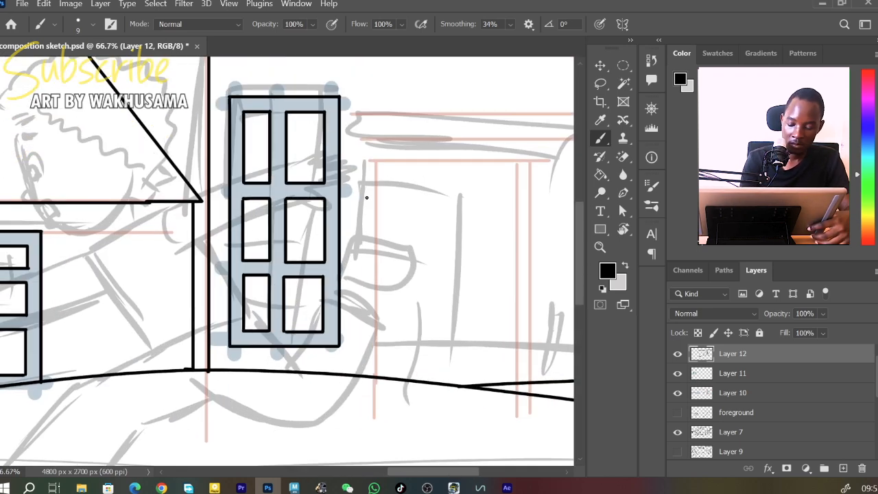
Step: Ink the long, thin awning with a slanted left end above the taller house's doorway
{"action": "left_click_drag", "start_coordinate": [366, 198], "coordinate": [261, 199]}
{"action": "left_click_drag", "start_coordinate": [266, 138], "coordinate": [493, 152]}
{"action": "left_click_drag", "start_coordinate": [243, 115], "coordinate": [485, 114]}
{"action": "left_click_drag", "start_coordinate": [268, 144], "coordinate": [485, 144]}
{"action": "left_click_drag", "start_coordinate": [243, 122], "coordinate": [267, 144]}
Step: Ink the door frame, the inner door edges and the doorknob beneath the awning
{"action": "mouse_move", "coordinate": [272, 162]}
{"action": "left_mouse_down"}
{"action": "mouse_move", "coordinate": [272, 376]}
{"action": "mouse_move", "coordinate": [434, 164]}
{"action": "left_mouse_up"}
{"action": "mouse_move", "coordinate": [432, 165]}
{"action": "left_mouse_down"}
{"action": "mouse_move", "coordinate": [431, 381]}
{"action": "mouse_move", "coordinate": [414, 382]}
{"action": "left_mouse_up"}
{"action": "left_click_drag", "start_coordinate": [291, 377], "coordinate": [291, 234]}
{"action": "left_click_drag", "start_coordinate": [390, 314], "coordinate": [390, 380]}
{"action": "left_click_drag", "start_coordinate": [383, 235], "coordinate": [383, 380]}
{"action": "left_click_drag", "start_coordinate": [297, 318], "coordinate": [298, 329]}
Step: Set the brush flow to 100% and smoothing to 0% for inking the tree behind the front house
{"action": "key", "text": "ctrl+minus"}
{"action": "key", "text": "ctrl+minus"}
{"action": "key", "text": "ctrl+minus"}
{"action": "key", "text": "ctrl+minus"}
{"action": "key", "text": "ctrl+plus"}
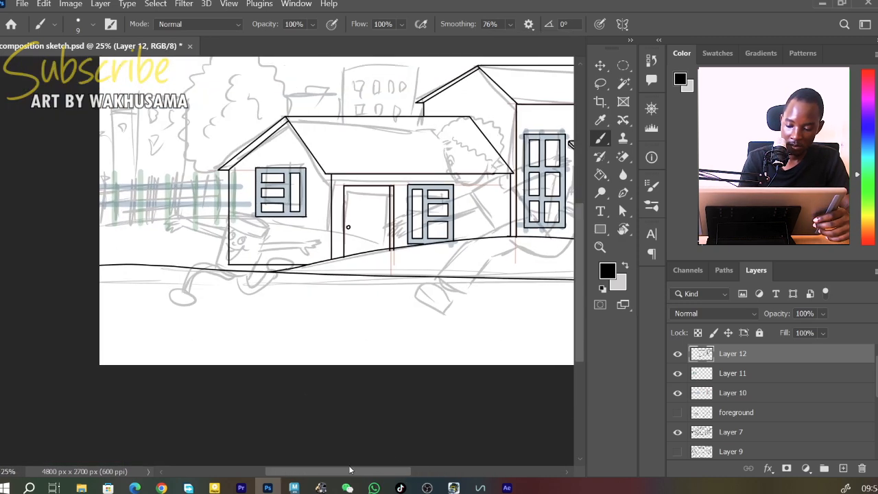
{"action": "key", "text": "ctrl+plus"}
{"action": "key", "text": "ctrl+plus"}
{"action": "left_click_drag", "start_coordinate": [137, 103], "coordinate": [395, 336]}
{"action": "left_click_drag", "start_coordinate": [459, 24], "coordinate": [478, 24]}
{"action": "left_click_drag", "start_coordinate": [360, 24], "coordinate": [292, 24]}
{"action": "left_click", "coordinate": [678, 355]}
{"action": "left_click", "coordinate": [677, 356]}
{"action": "left_click", "coordinate": [402, 24]}
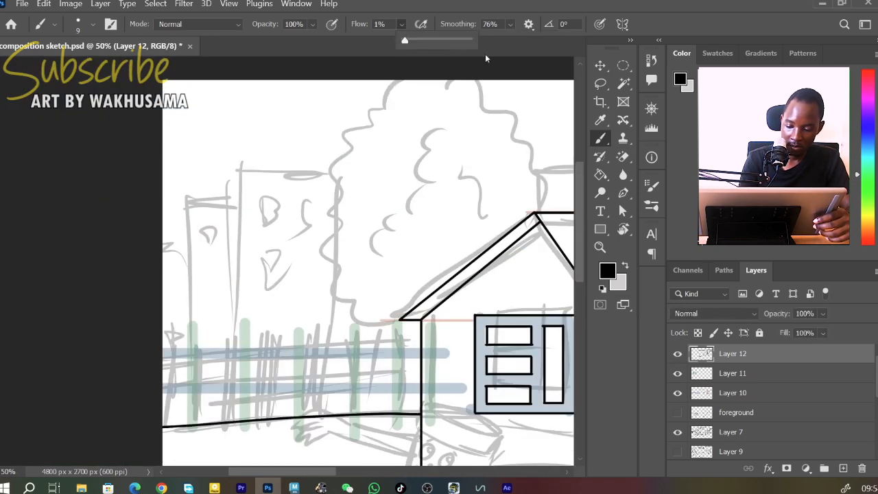
{"action": "left_click_drag", "start_coordinate": [404, 40], "coordinate": [473, 41]}
{"action": "left_click", "coordinate": [511, 24]}
{"action": "left_click_drag", "start_coordinate": [532, 39], "coordinate": [481, 40]}
Step: Ink the tree crown's wavy outline on both sides and scatter short wavy foliage marks inside it
{"action": "mouse_move", "coordinate": [350, 125]}
{"action": "left_mouse_down"}
{"action": "mouse_move", "coordinate": [328, 204]}
{"action": "mouse_move", "coordinate": [347, 323]}
{"action": "mouse_move", "coordinate": [420, 371]}
{"action": "left_mouse_up"}
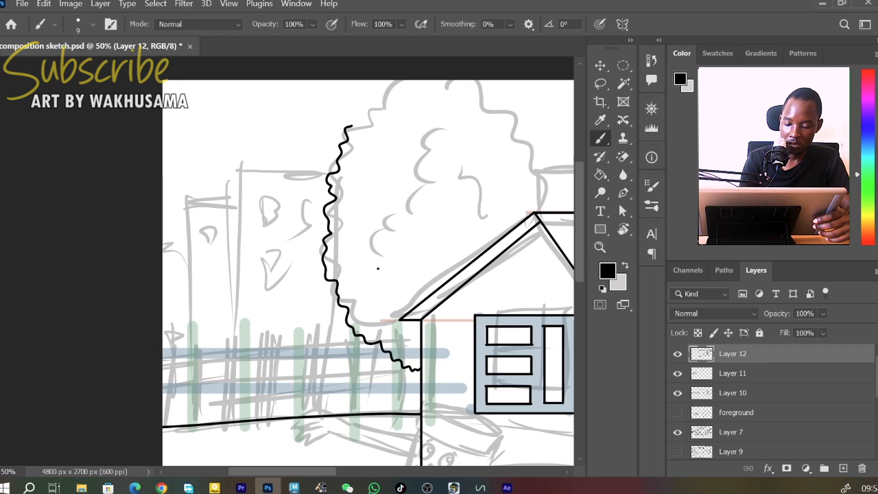
{"action": "left_click_drag", "start_coordinate": [402, 224], "coordinate": [378, 267]}
{"action": "left_click_drag", "start_coordinate": [444, 217], "coordinate": [424, 246]}
{"action": "left_click_drag", "start_coordinate": [467, 183], "coordinate": [501, 182]}
{"action": "left_click_drag", "start_coordinate": [501, 137], "coordinate": [515, 147]}
{"action": "left_click_drag", "start_coordinate": [519, 120], "coordinate": [554, 211]}
{"action": "left_click_drag", "start_coordinate": [384, 123], "coordinate": [384, 214]}
{"action": "left_click_drag", "start_coordinate": [351, 215], "coordinate": [382, 170]}
{"action": "left_click_drag", "start_coordinate": [417, 172], "coordinate": [403, 192]}
{"action": "left_click_drag", "start_coordinate": [471, 169], "coordinate": [523, 209]}
{"action": "left_click_drag", "start_coordinate": [397, 245], "coordinate": [366, 276]}
{"action": "left_click_drag", "start_coordinate": [460, 206], "coordinate": [443, 226]}
Step: Check the Layer 11 and Layer 10 guides by switching their visibility, leaving both shown, and hide the inked Layer 12
{"action": "key", "text": "ctrl+minus"}
{"action": "key", "text": "ctrl+minus"}
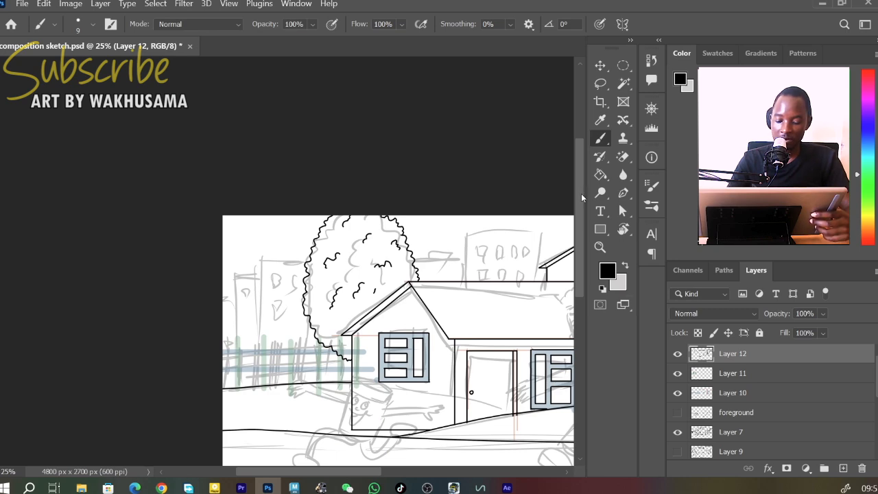
{"action": "scroll", "coordinate": [581, 193], "scroll_direction": "down", "scroll_amount": 3}
{"action": "key", "text": "ctrl+minus"}
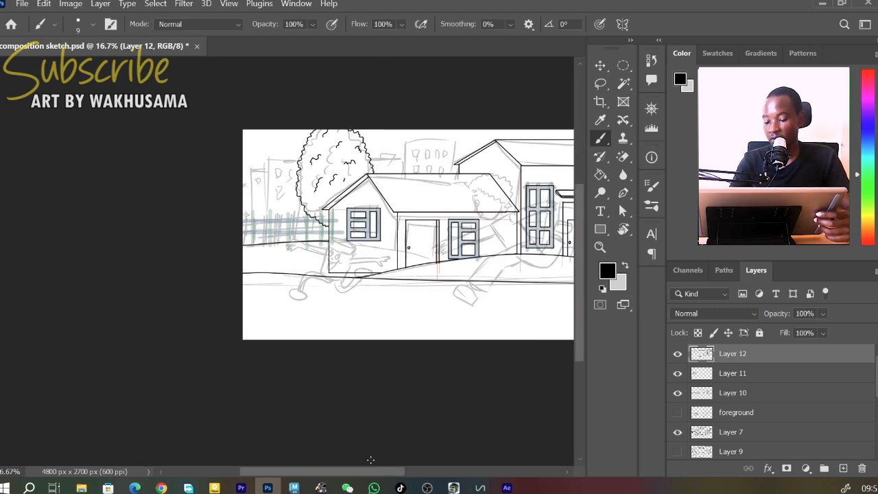
{"action": "left_click_drag", "start_coordinate": [376, 470], "coordinate": [412, 459]}
{"action": "key", "text": "ctrl+plus"}
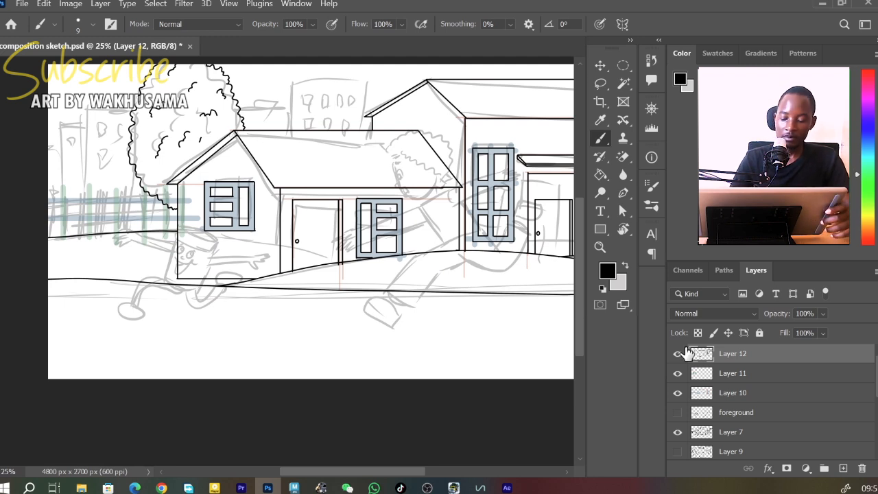
{"action": "left_click", "coordinate": [679, 374]}
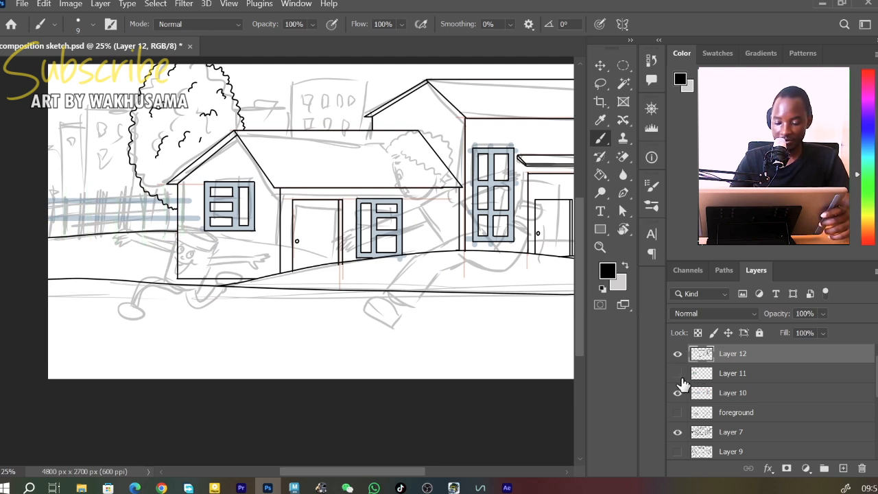
{"action": "left_click", "coordinate": [679, 375]}
{"action": "left_click", "coordinate": [680, 394]}
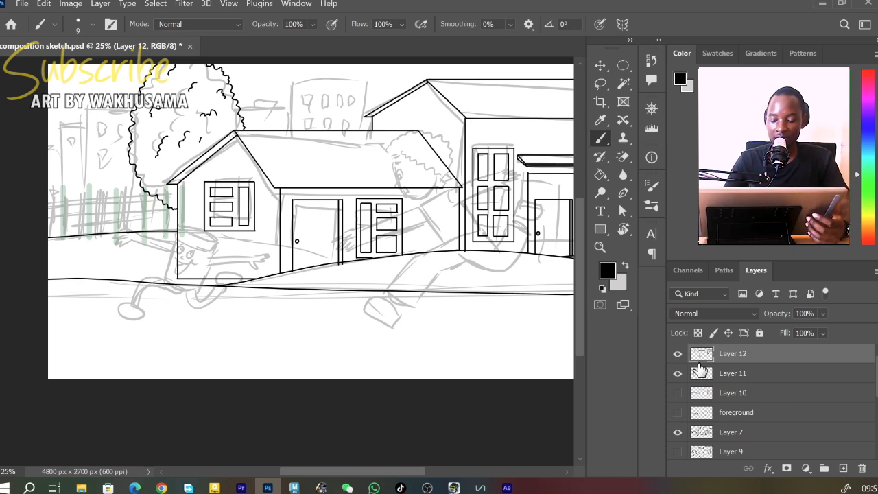
{"action": "left_click", "coordinate": [677, 354]}
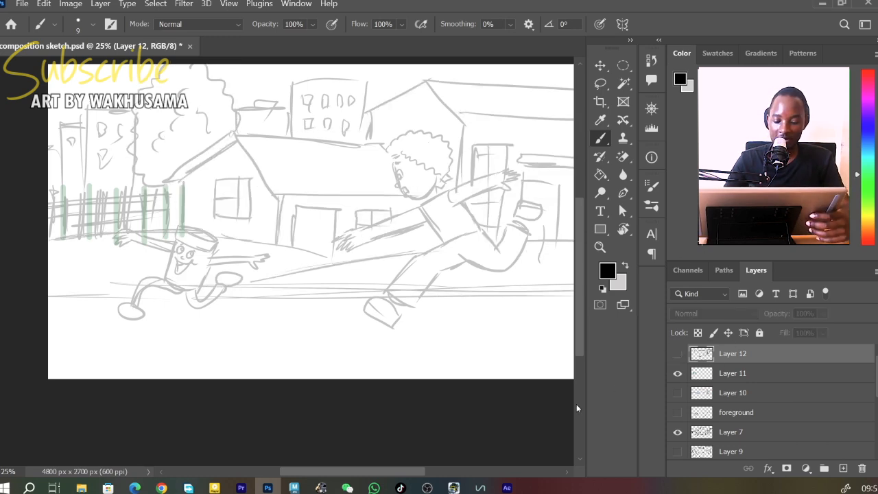
{"action": "left_click", "coordinate": [677, 392]}
Step: Add a new layer with default settings above the hidden Layer 12 for inking the fence
{"action": "left_click", "coordinate": [700, 397]}
{"action": "key", "text": "ctrl+plus"}
{"action": "key", "text": "ctrl+plus"}
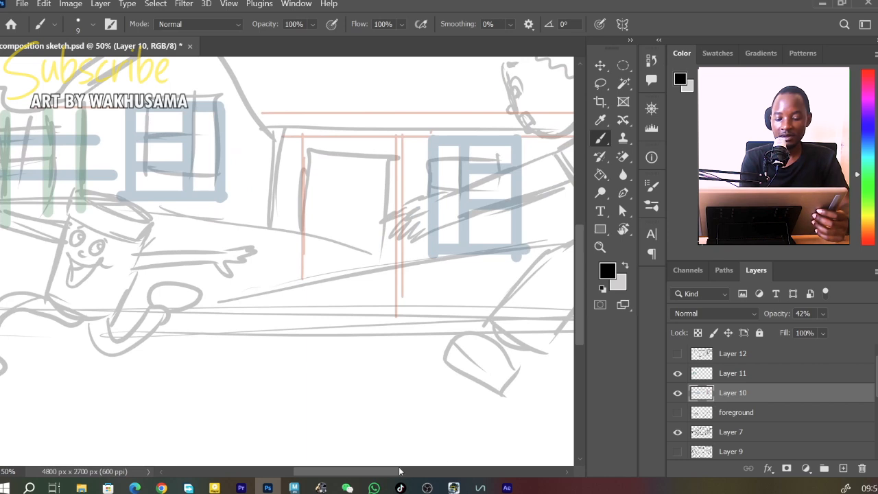
{"action": "left_click_drag", "start_coordinate": [400, 471], "coordinate": [332, 471]}
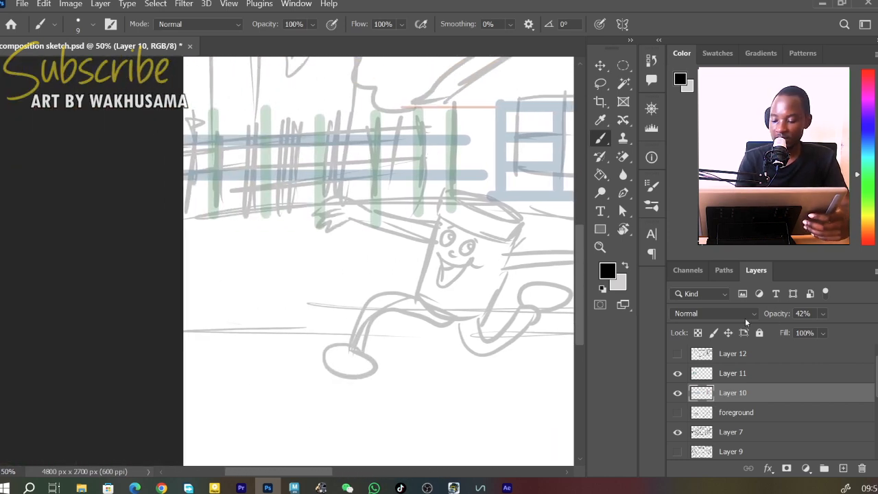
{"action": "left_click_drag", "start_coordinate": [578, 254], "coordinate": [581, 243]}
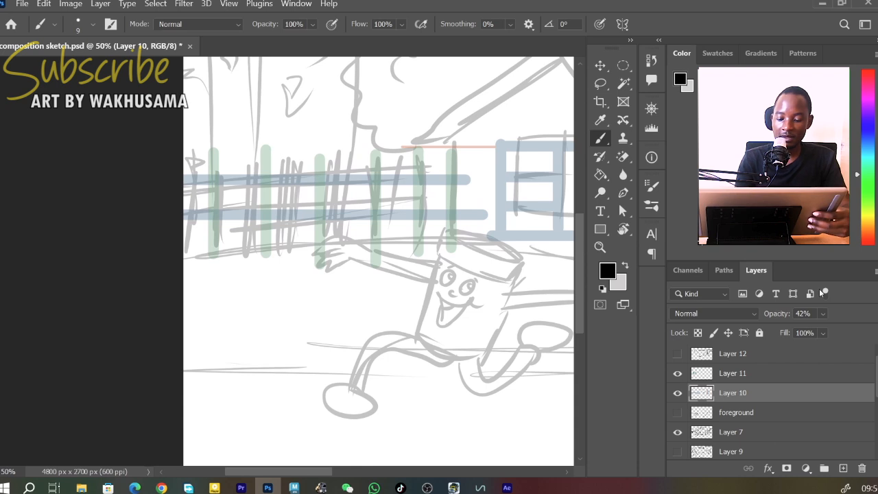
{"action": "key", "text": "ctrl+shift+n"}
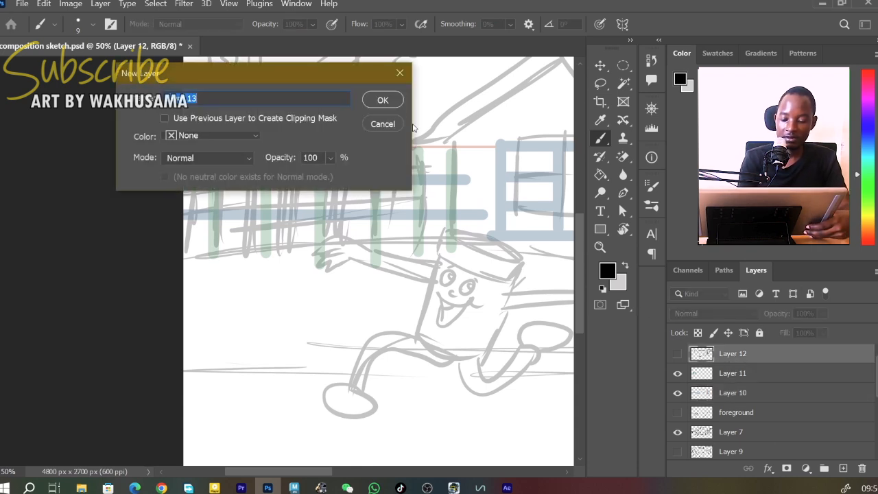
{"action": "key", "text": "Return"}
Step: Draw the upper fence rail as a long horizontal bar closed at its right end and fill it with white
{"action": "left_click_drag", "start_coordinate": [213, 174], "coordinate": [501, 173]}
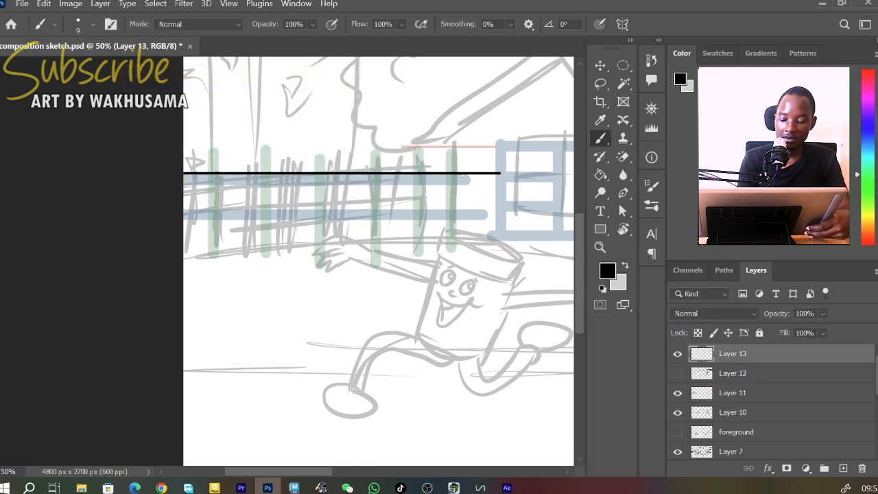
{"action": "left_click_drag", "start_coordinate": [182, 185], "coordinate": [500, 184]}
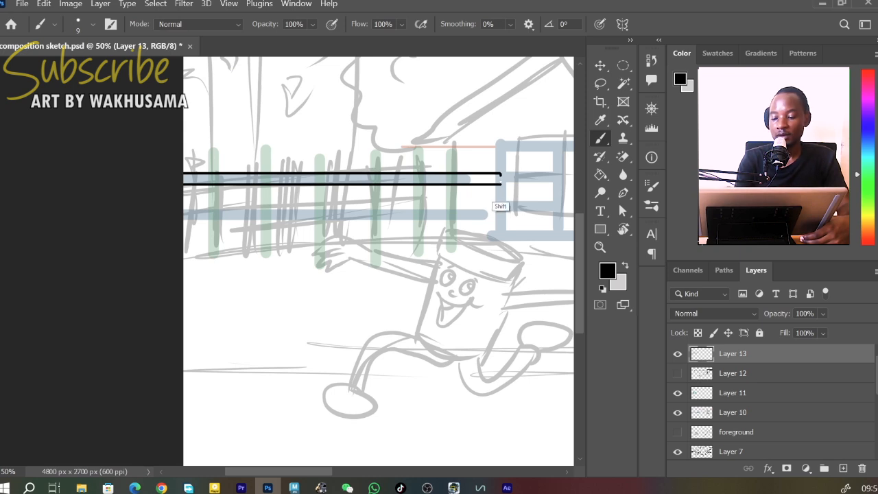
{"action": "left_click", "coordinate": [501, 175], "text": "shift"}
{"action": "key", "text": "x"}
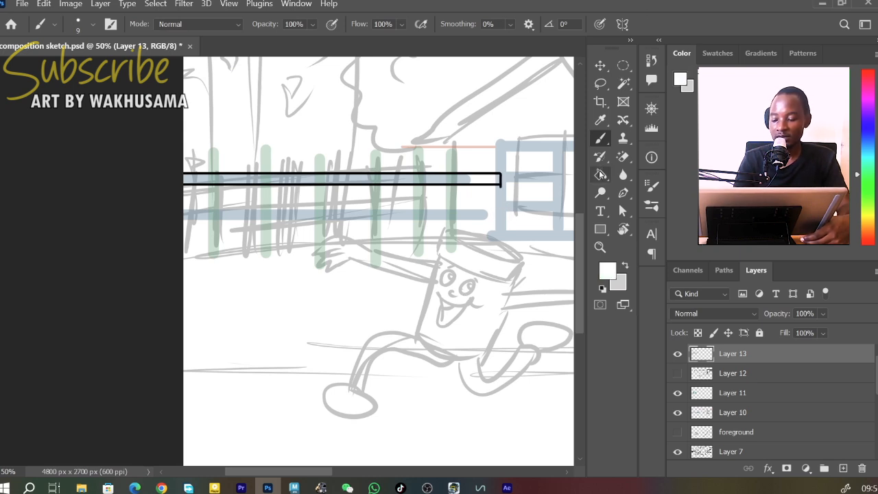
{"action": "key", "text": "g"}
{"action": "left_click", "coordinate": [493, 180]}
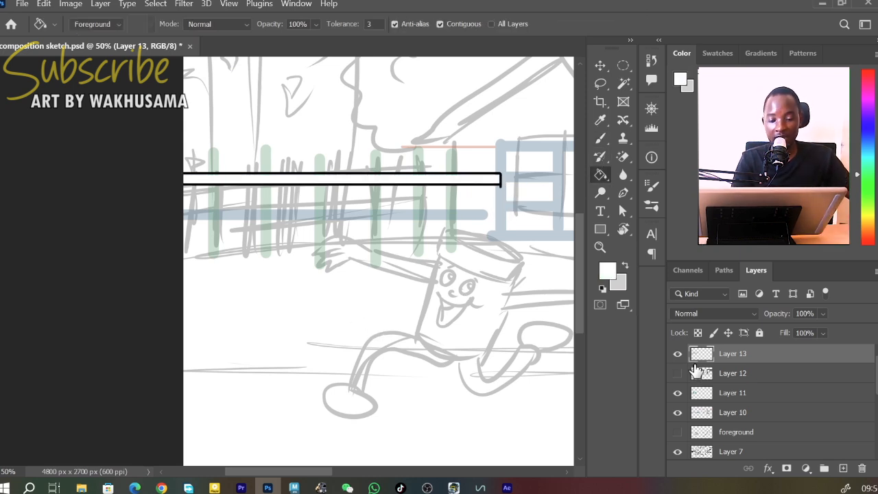